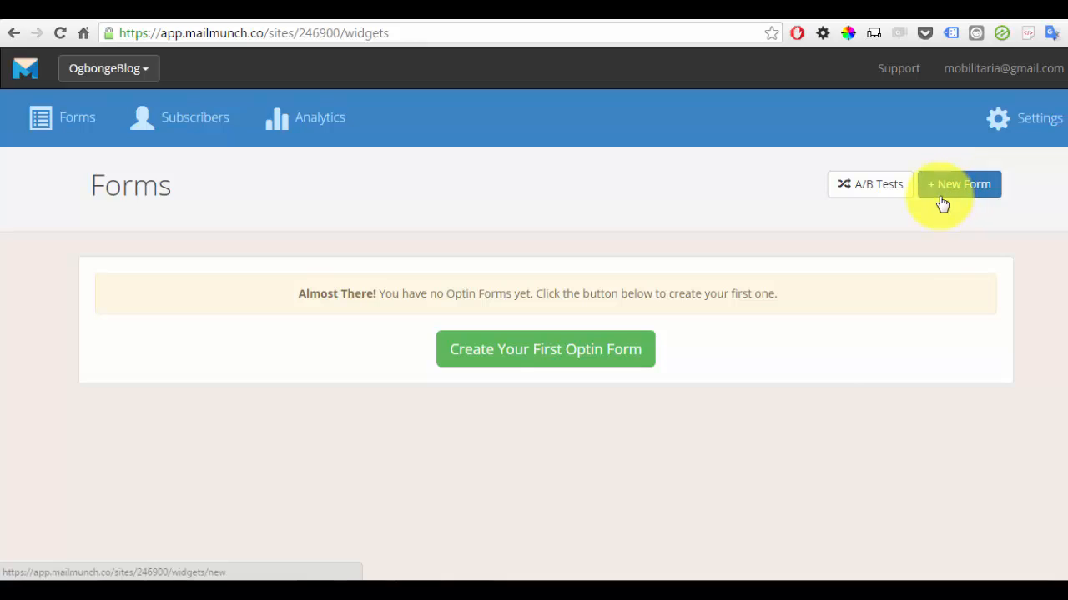
Step: Start a new optin form of the Popover type using the Postman theme
{"action": "left_click", "coordinate": [951, 196]}
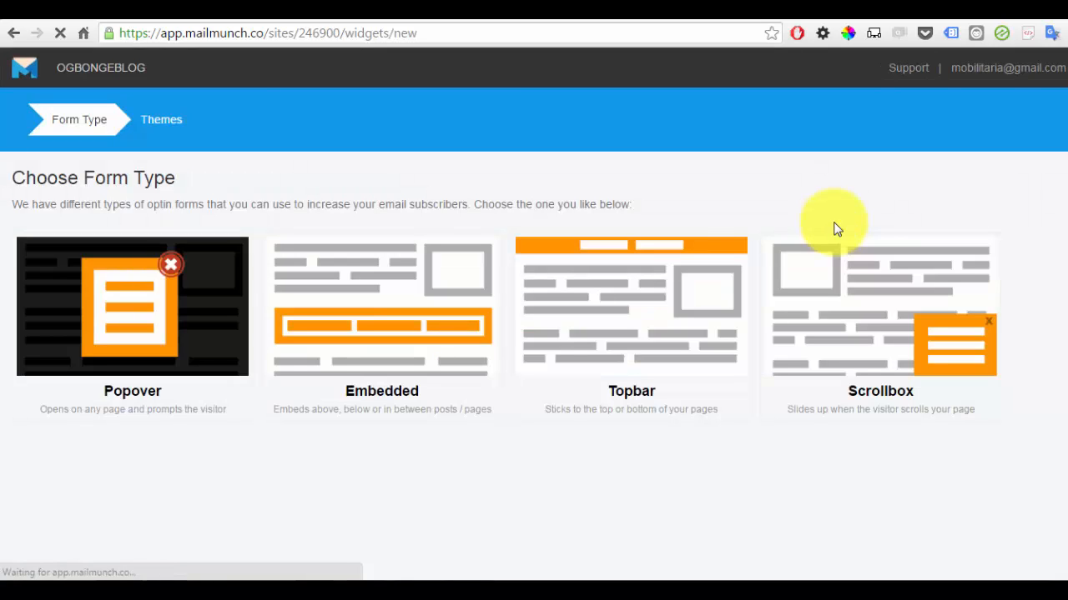
{"action": "left_click", "coordinate": [153, 324]}
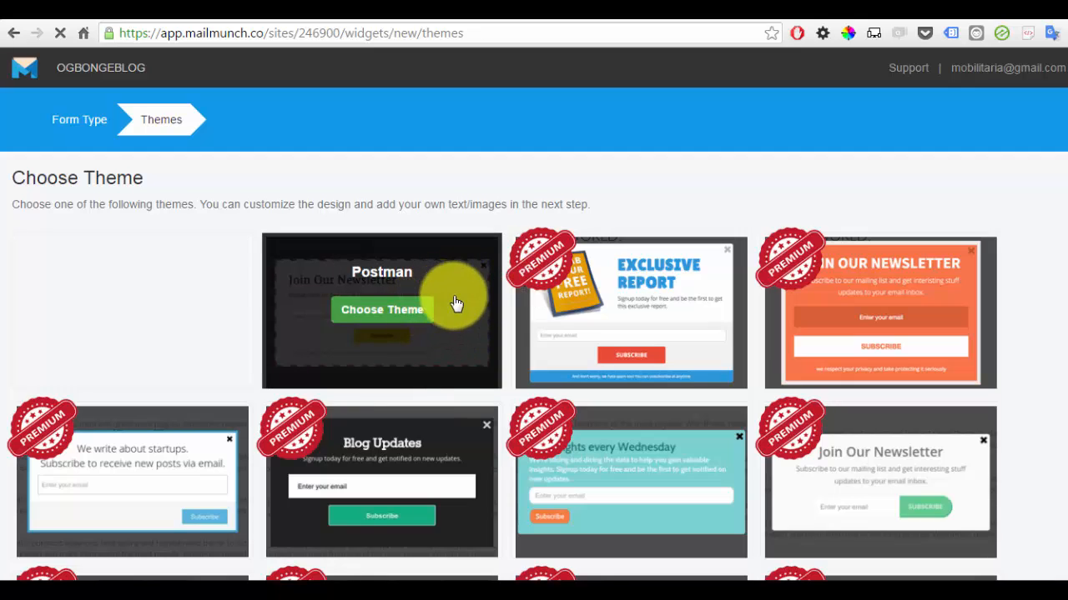
{"action": "left_click", "coordinate": [395, 315]}
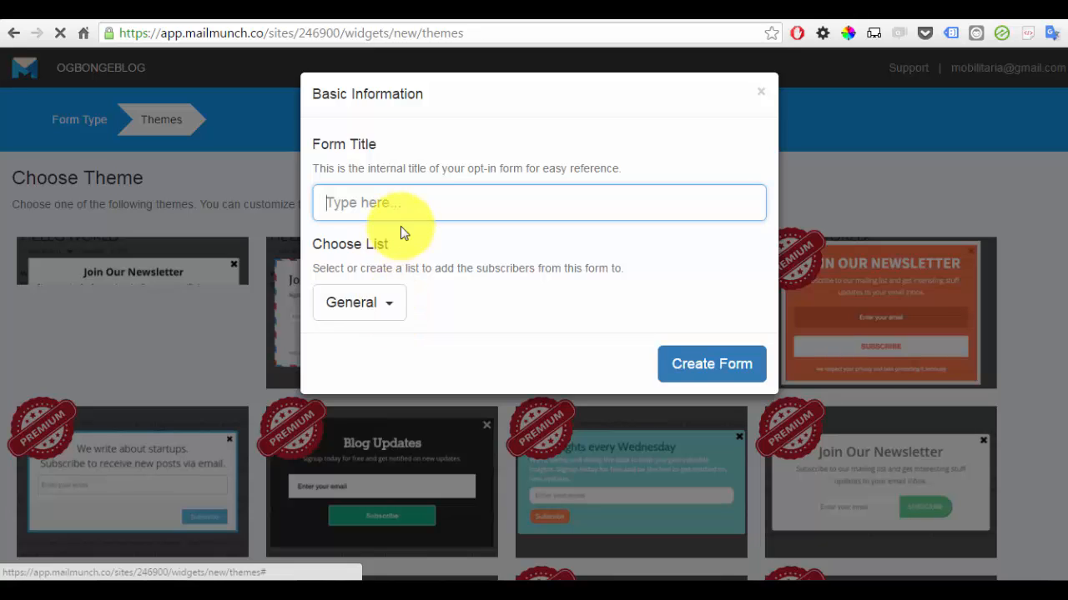
Step: Create the form with the title "Ogbongeblog Pop Up Form", keeping General as its subscriber list
{"action": "left_click", "coordinate": [391, 206]}
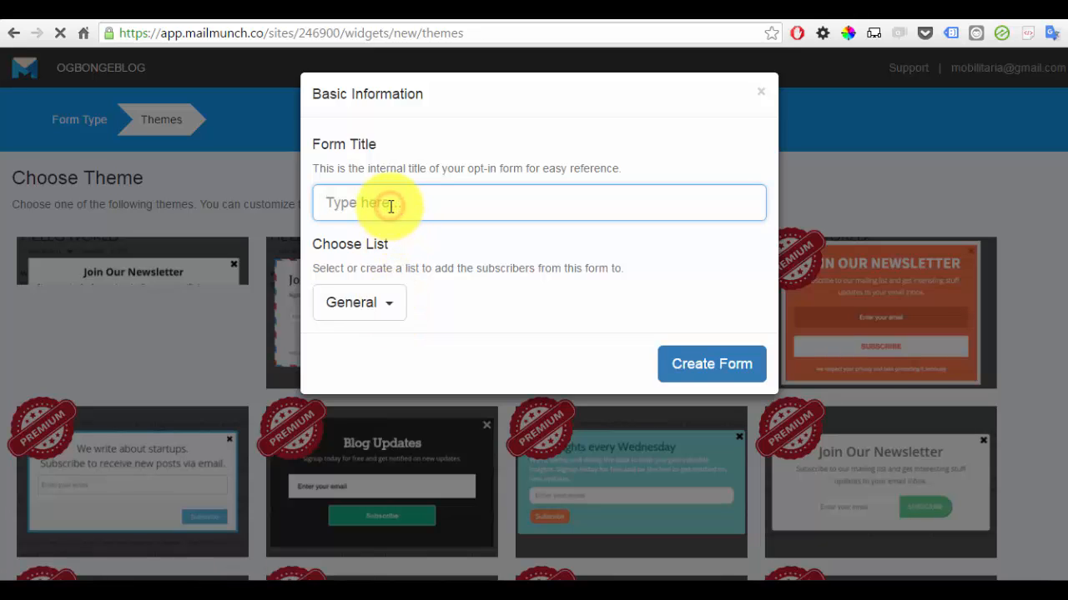
{"action": "type", "text": "Ogbongeblog "}
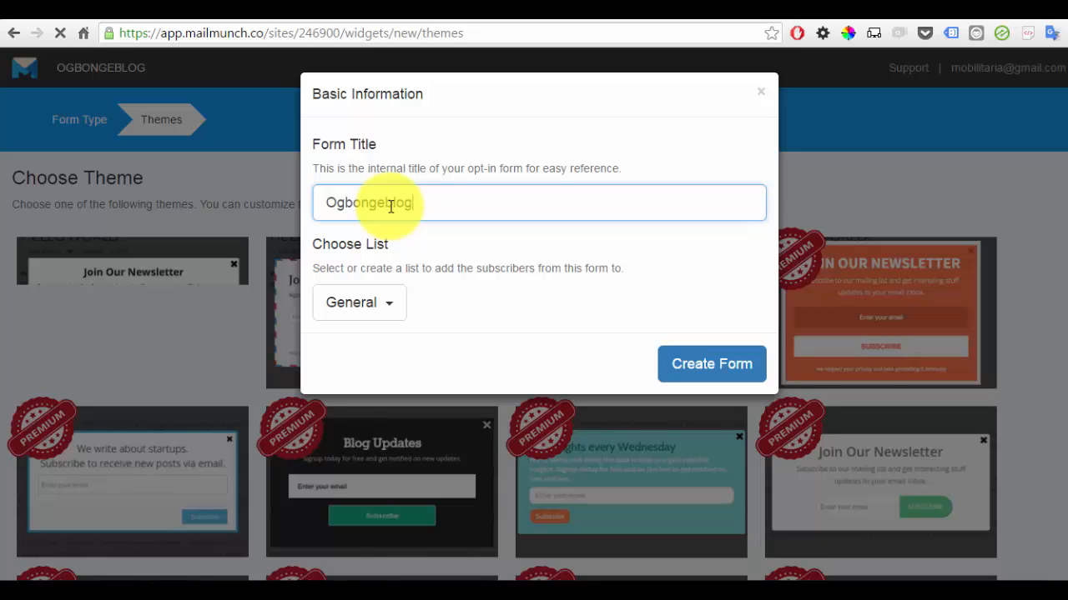
{"action": "type", "text": "Pop Up Form"}
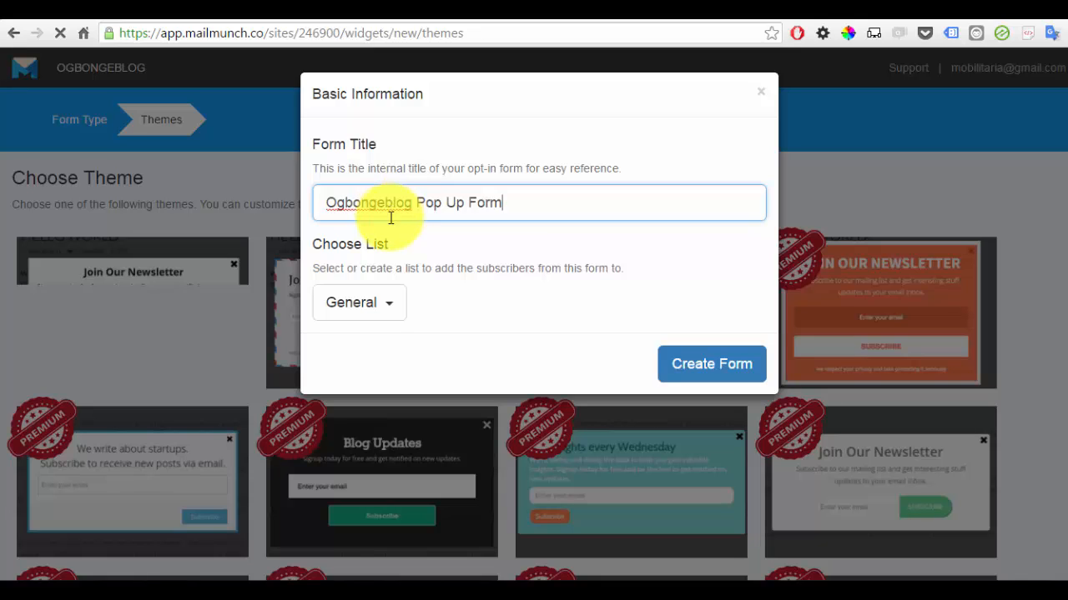
{"action": "left_click", "coordinate": [382, 305]}
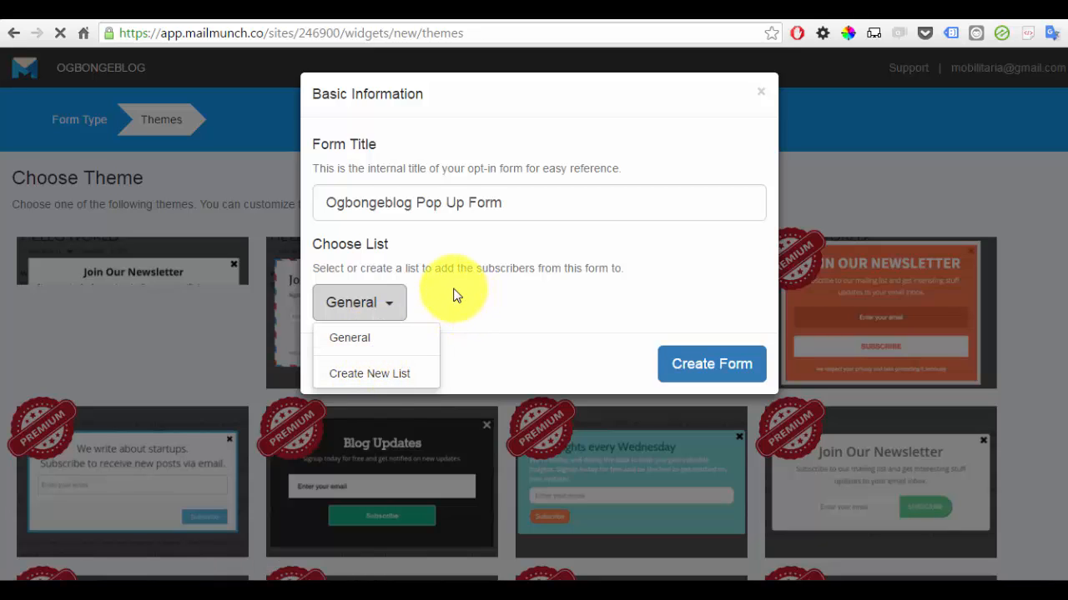
{"action": "left_click", "coordinate": [431, 305]}
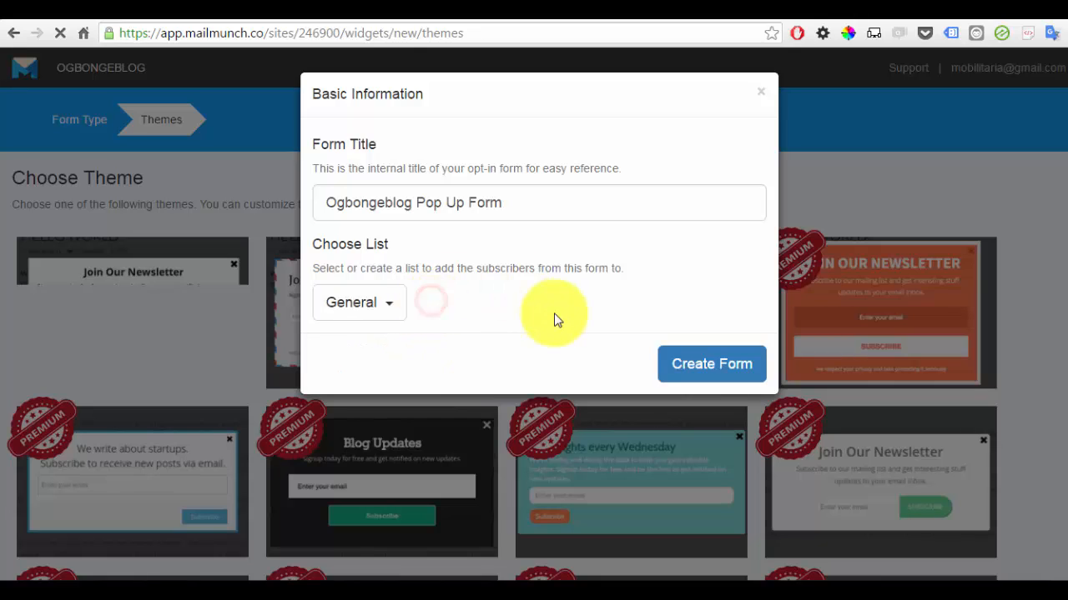
{"action": "left_click", "coordinate": [689, 371]}
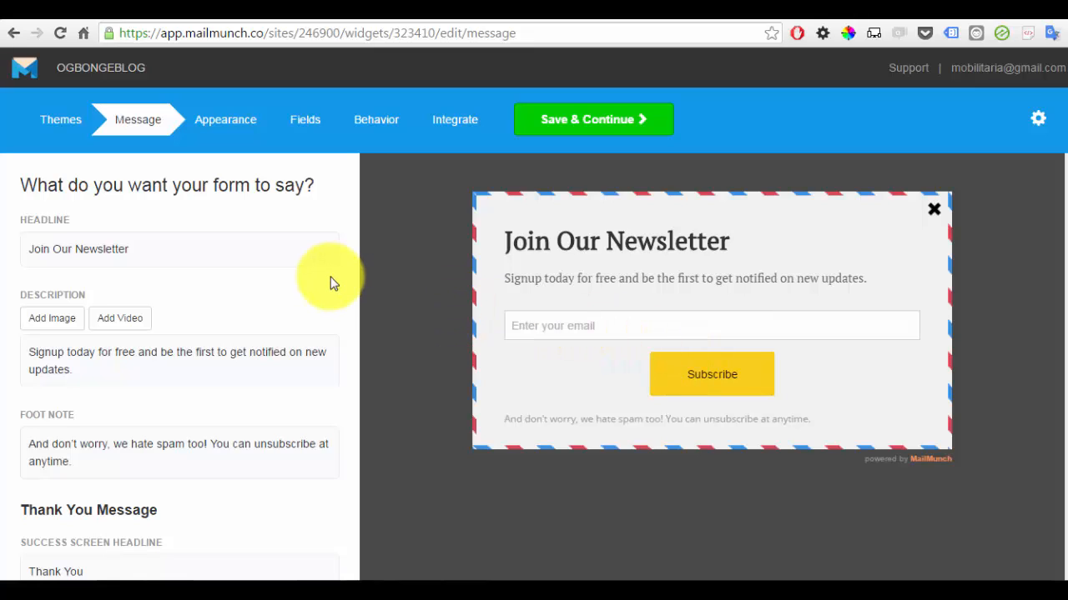
Step: Switch the form's field layout to Custom HTML and paste in the copied FeedBurner subscription form code
{"action": "left_click", "coordinate": [304, 122]}
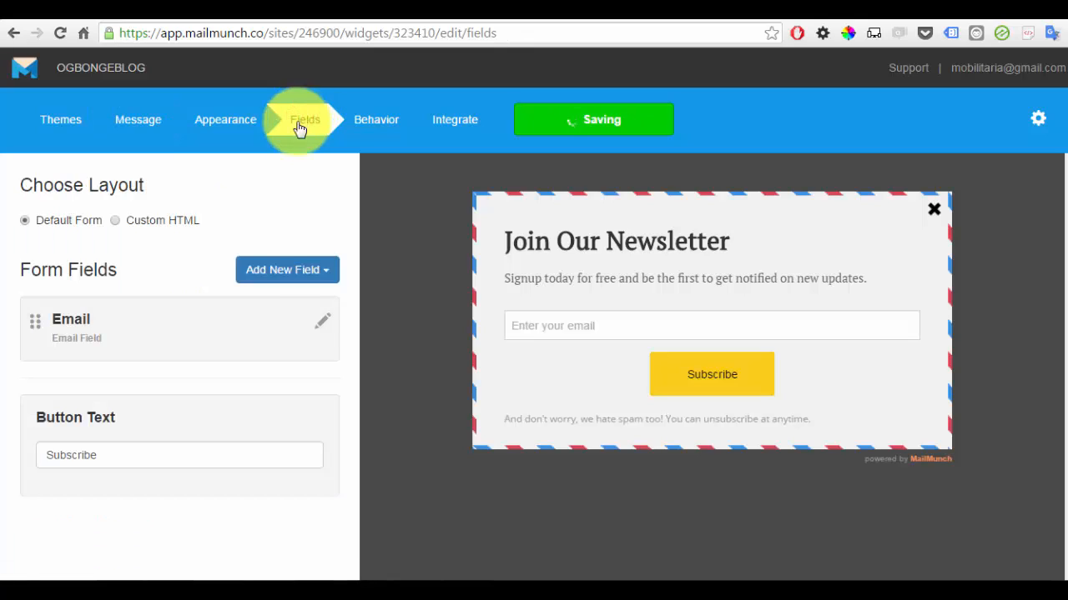
{"action": "left_click", "coordinate": [123, 222]}
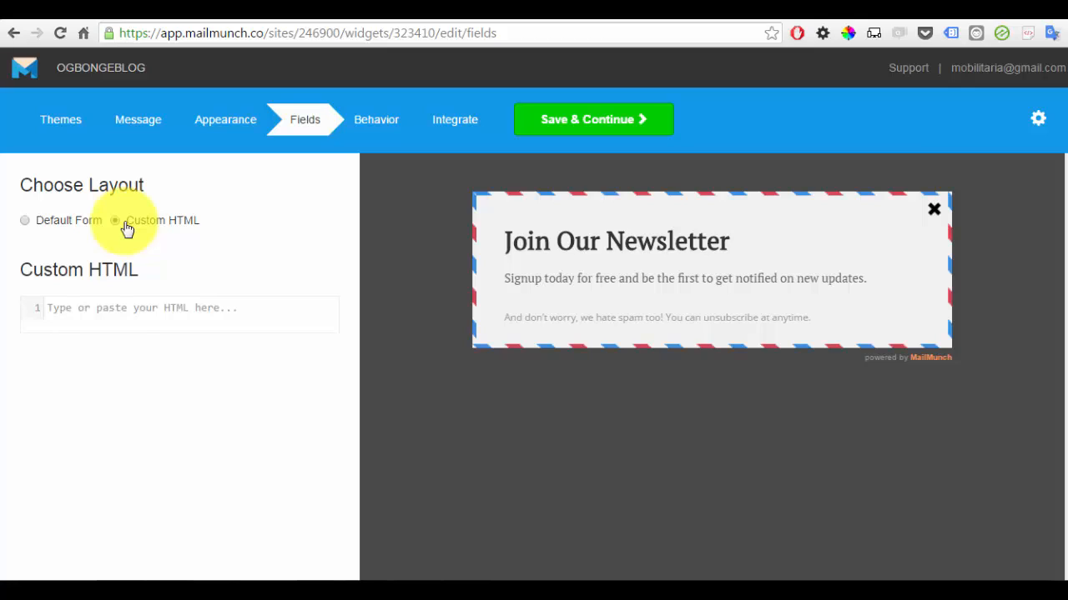
{"action": "left_click", "coordinate": [114, 314]}
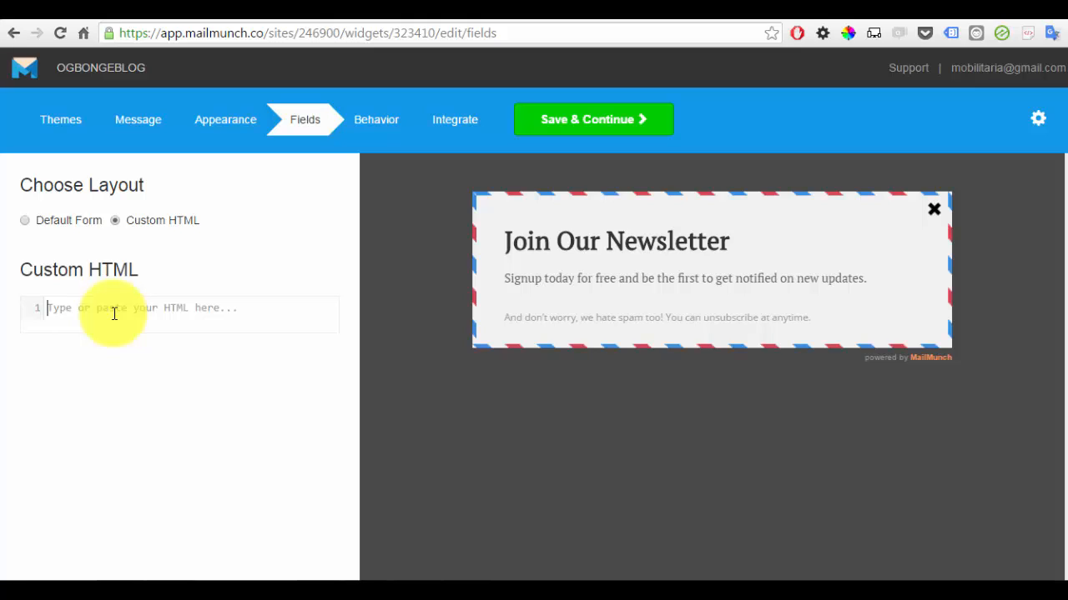
{"action": "left_click", "coordinate": [114, 314]}
{"action": "key", "text": "ctrl+v"}
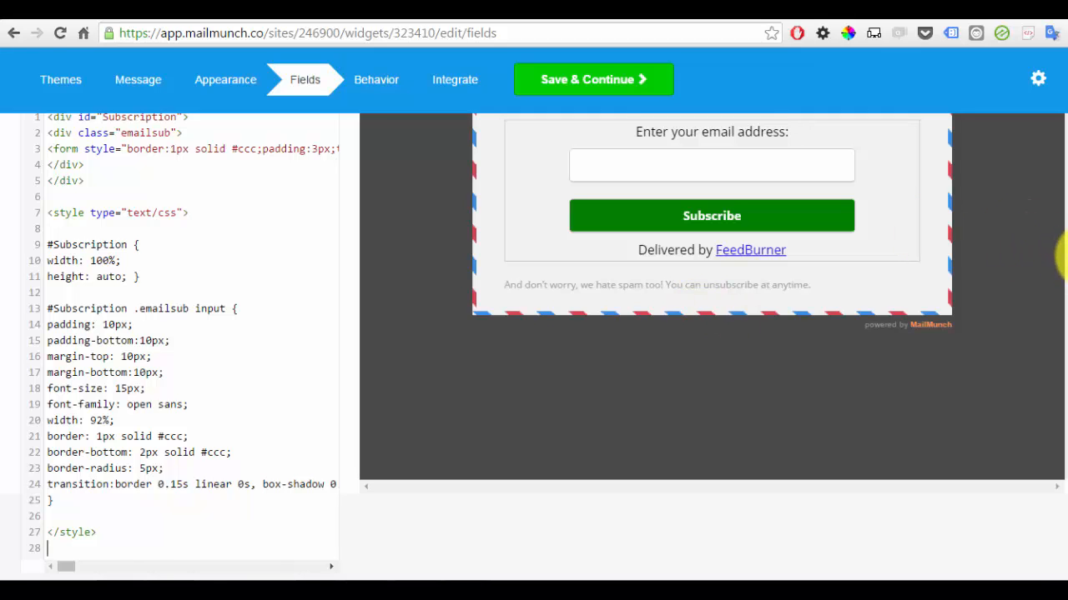
{"action": "left_click_drag", "start_coordinate": [1067, 252], "coordinate": [1061, 108]}
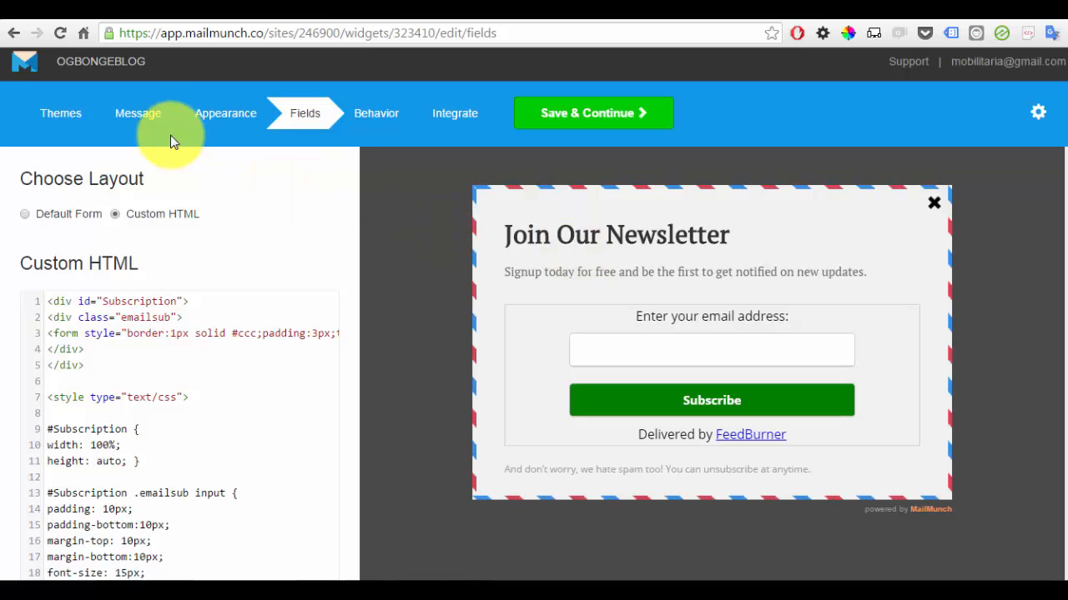
Step: Replace the form's headline text with "Get Latest Updates via eMail"
{"action": "left_click", "coordinate": [140, 123]}
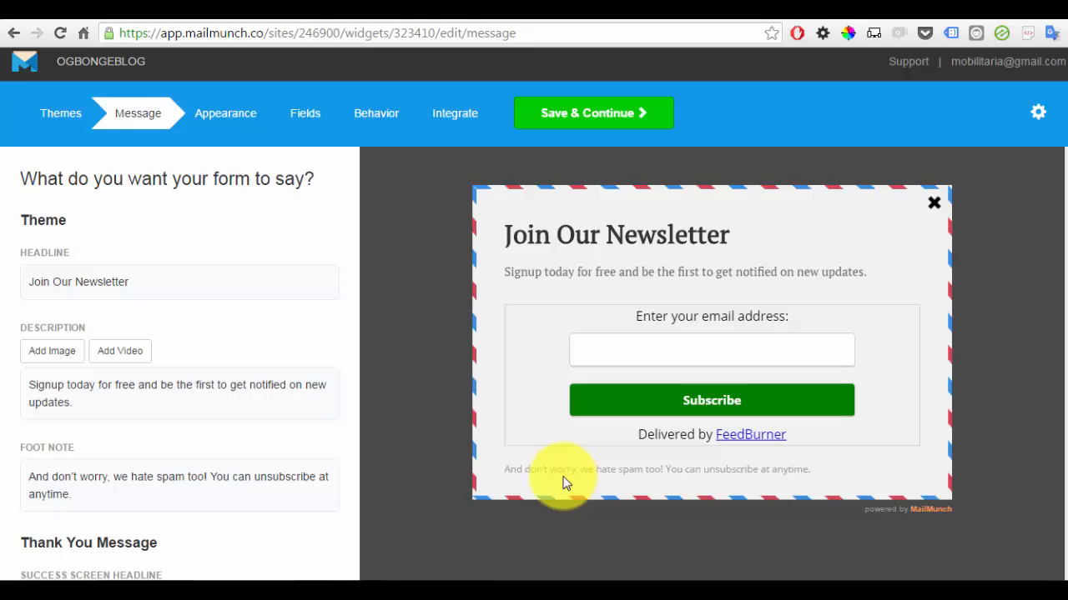
{"action": "left_click", "coordinate": [133, 284]}
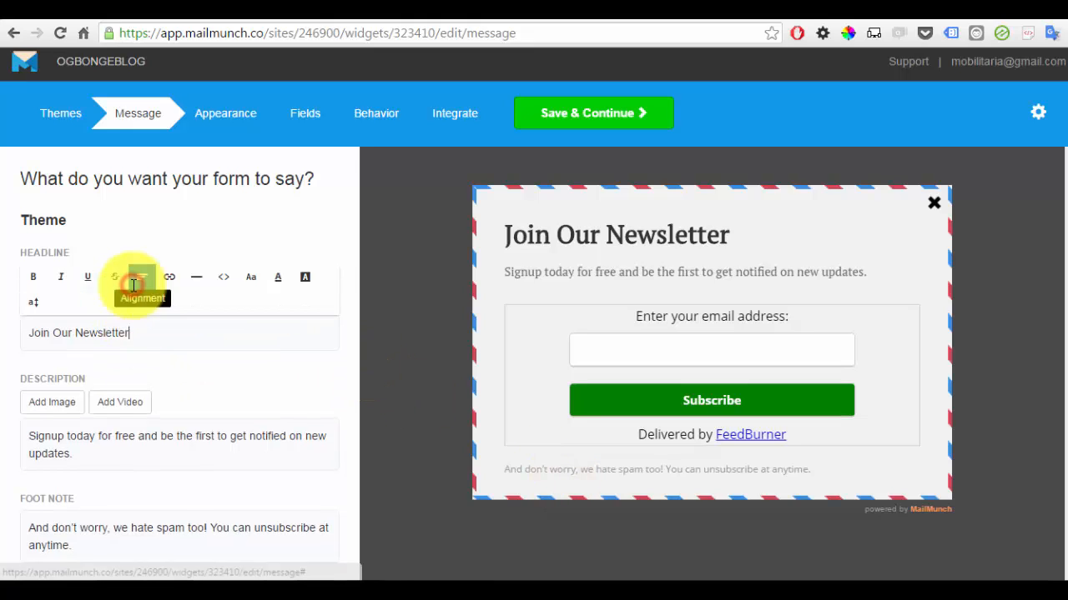
{"action": "key", "text": "BackSpace"}
{"action": "key", "text": "BackSpace"}
{"action": "key", "text": "BackSpace"}
{"action": "key", "text": "BackSpace"}
{"action": "key", "text": "BackSpace"}
{"action": "key", "text": "BackSpace"}
{"action": "key", "text": "BackSpace"}
{"action": "key", "text": "BackSpace"}
{"action": "key", "text": "BackSpace"}
{"action": "key", "text": "BackSpace"}
{"action": "key", "text": "BackSpace"}
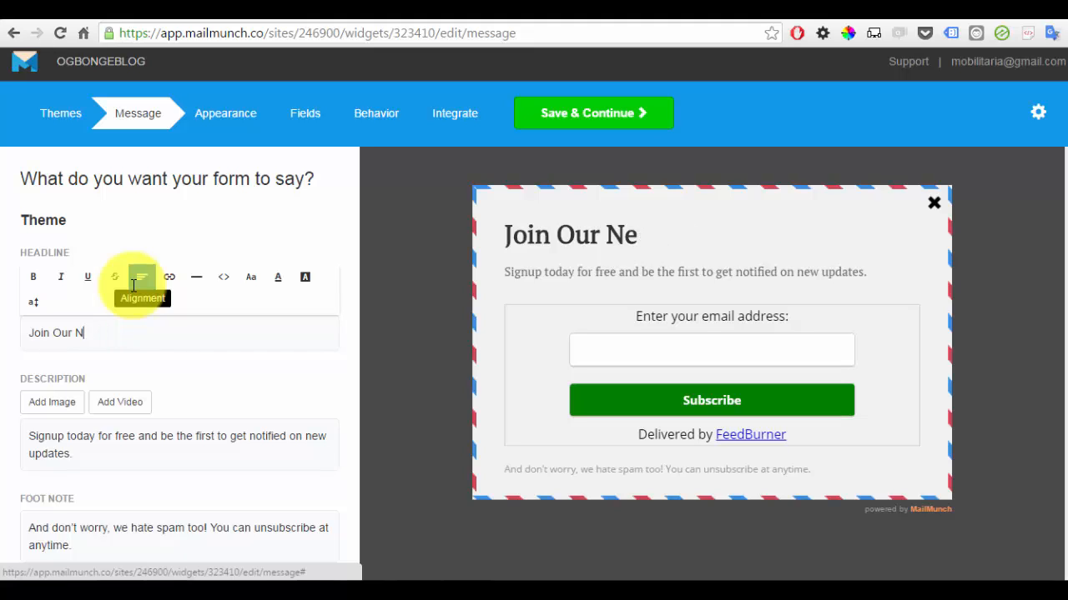
{"action": "key", "text": "BackSpace"}
{"action": "key", "text": "BackSpace"}
{"action": "key", "text": "BackSpace"}
{"action": "key", "text": "BackSpace"}
{"action": "key", "text": "BackSpace"}
{"action": "key", "text": "BackSpace"}
{"action": "key", "text": "BackSpace"}
{"action": "key", "text": "BackSpace"}
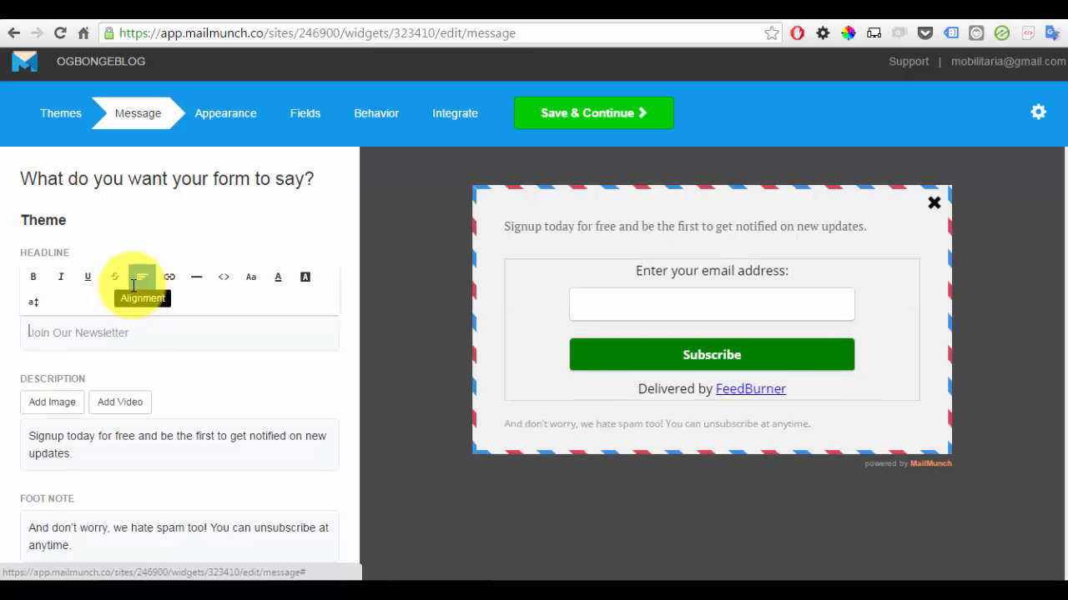
{"action": "type", "text": "Get L"}
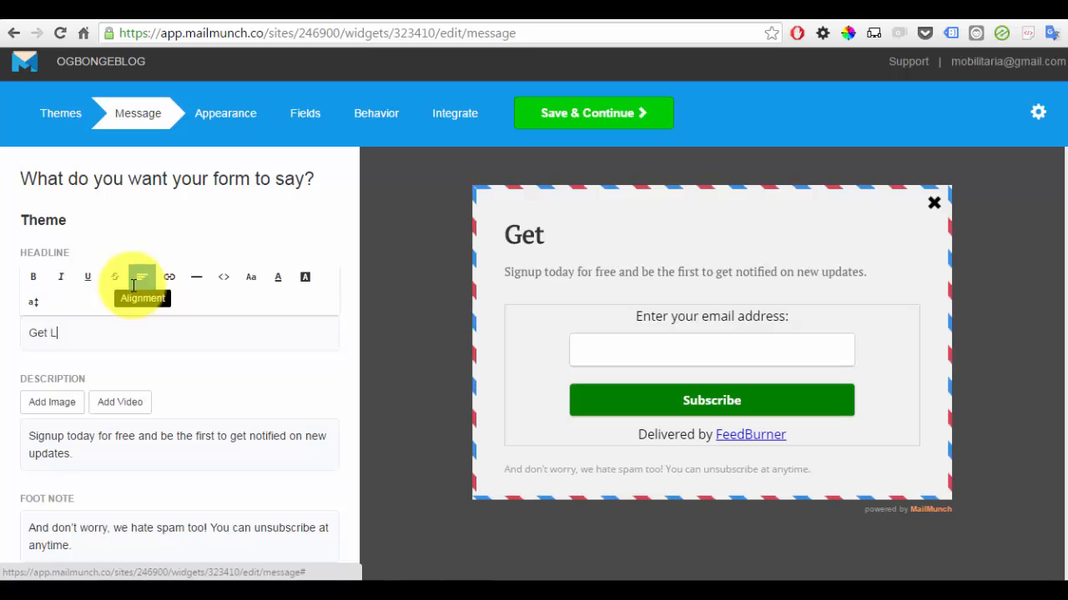
{"action": "type", "text": "atest U"}
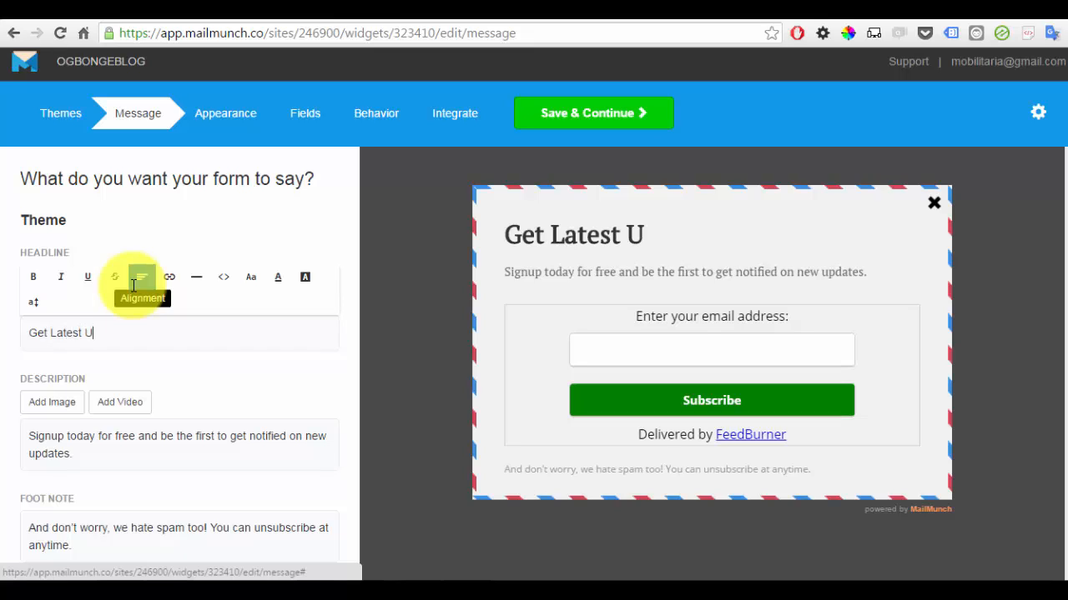
{"action": "type", "text": "pdates vi"}
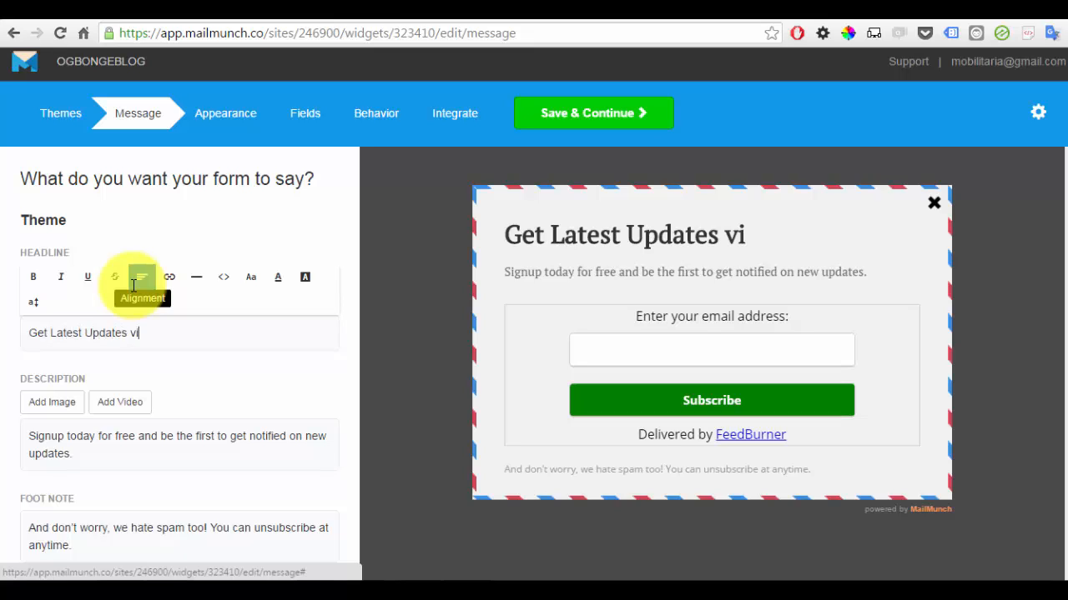
{"action": "type", "text": "a eMail"}
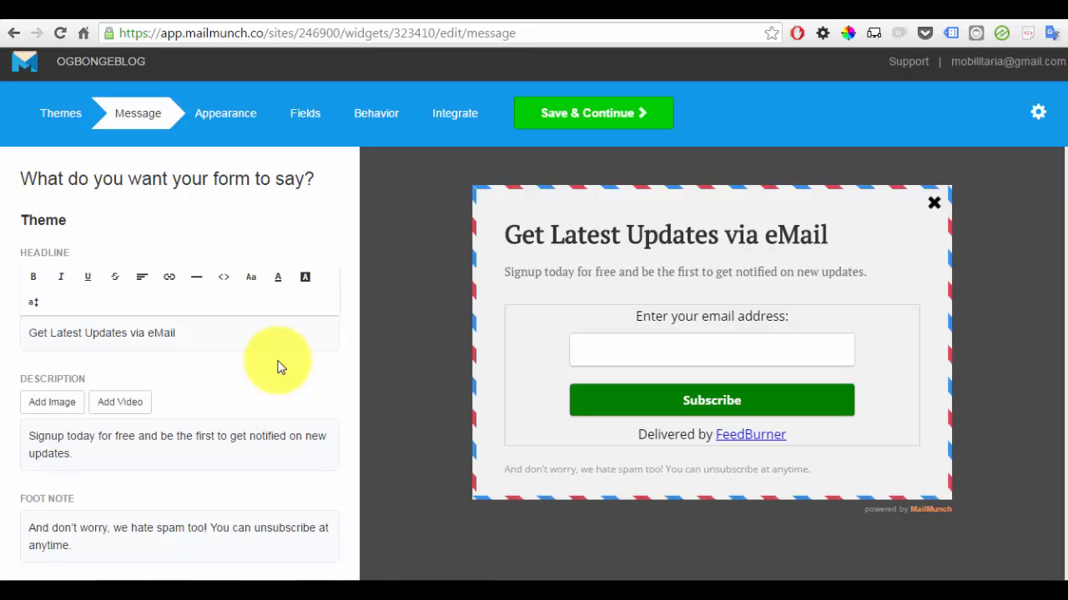
Step: Center the form's whole headline text
{"action": "double_click", "coordinate": [186, 333]}
{"action": "left_click_drag", "start_coordinate": [82, 333], "coordinate": [24, 322]}
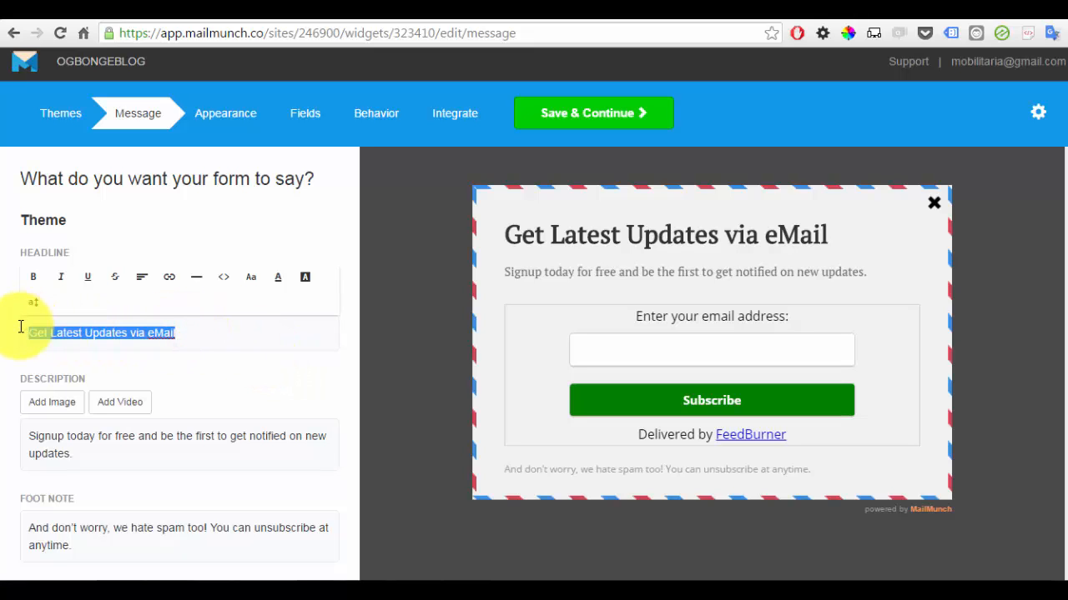
{"action": "left_click", "coordinate": [140, 283]}
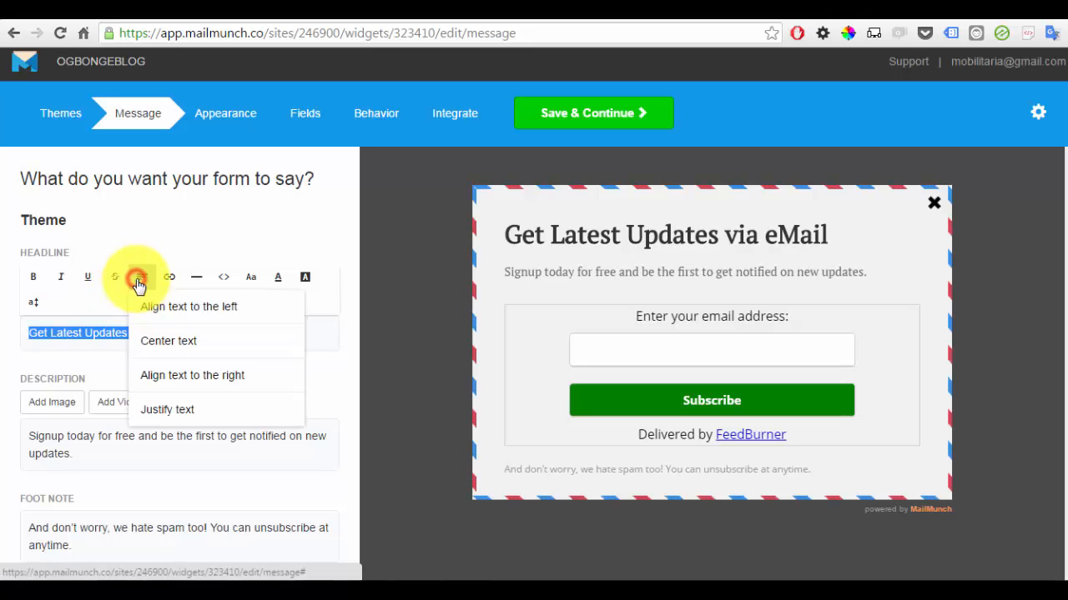
{"action": "left_click", "coordinate": [155, 342]}
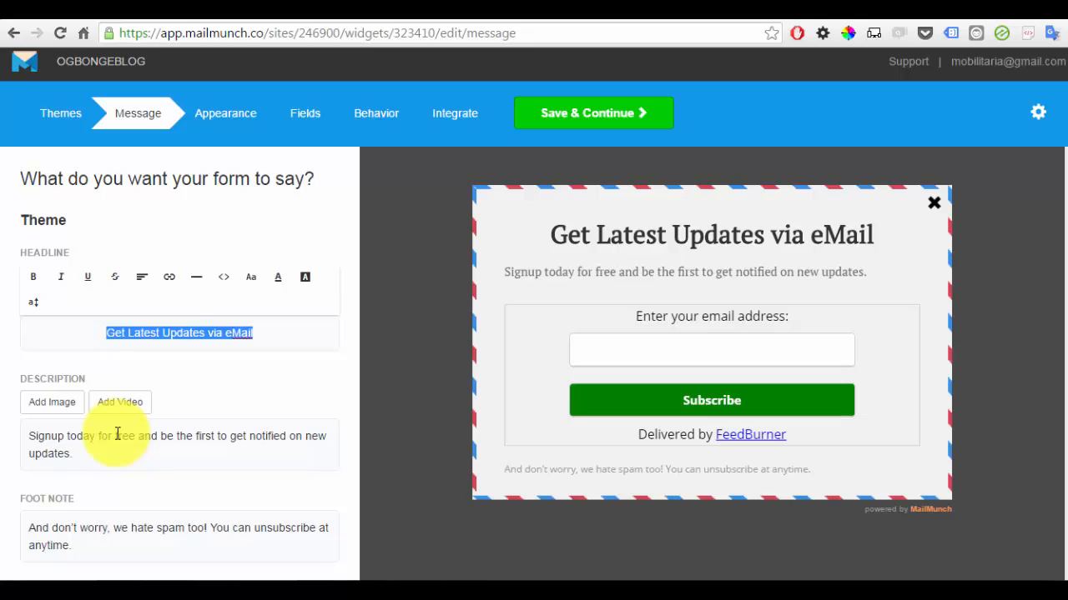
Step: Center the form's whole description text
{"action": "left_click", "coordinate": [79, 453]}
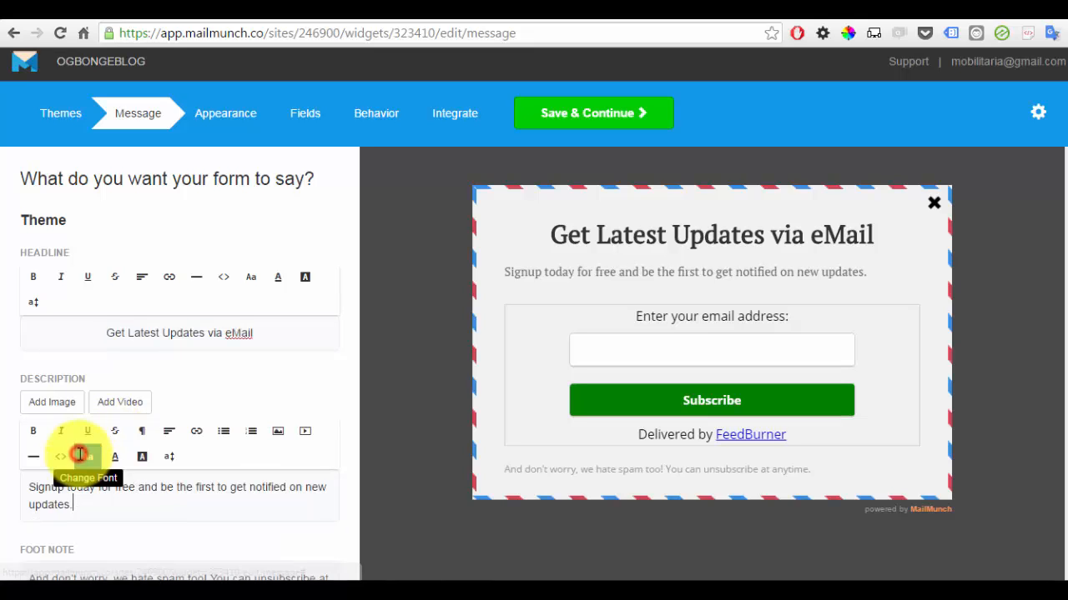
{"action": "left_click_drag", "start_coordinate": [76, 505], "coordinate": [23, 487]}
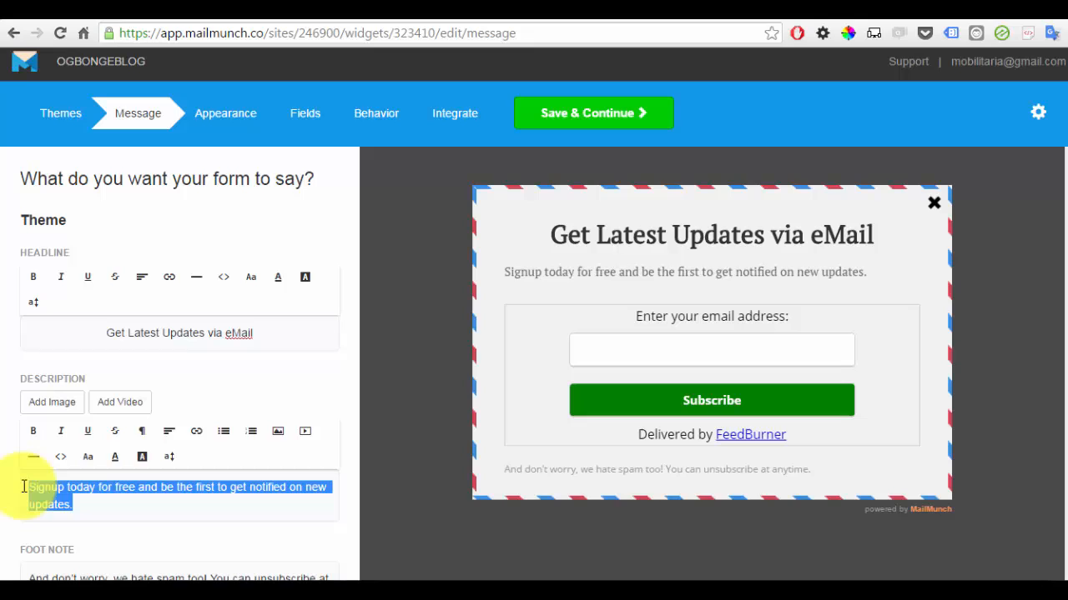
{"action": "left_click", "coordinate": [164, 435]}
{"action": "left_click", "coordinate": [185, 495]}
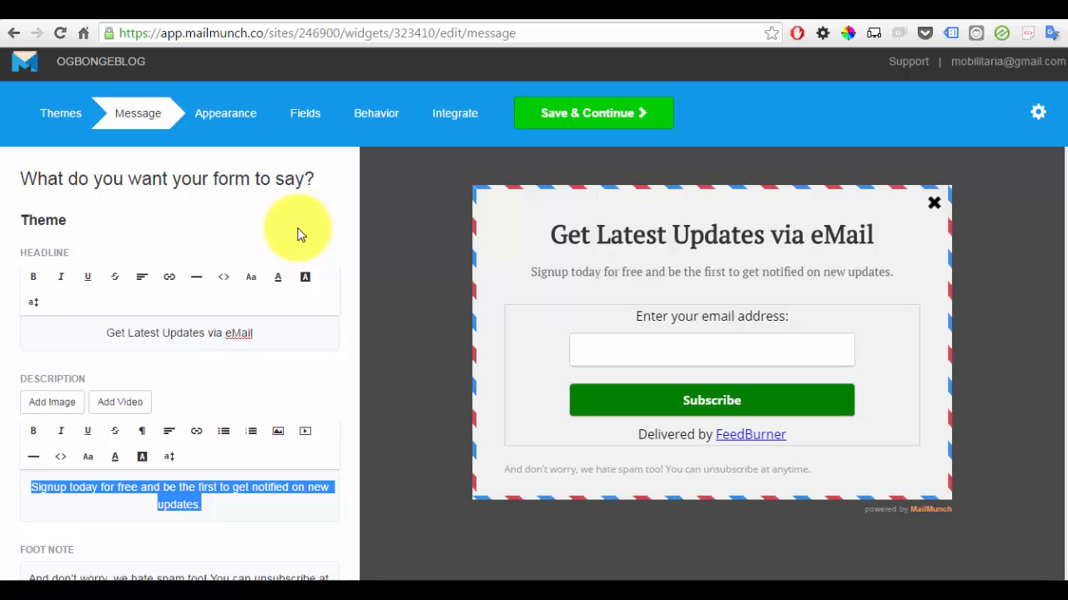
Step: In the form's behavior settings, turn off Show on Page Load and set the popup frequency to 3 days
{"action": "left_click", "coordinate": [376, 119]}
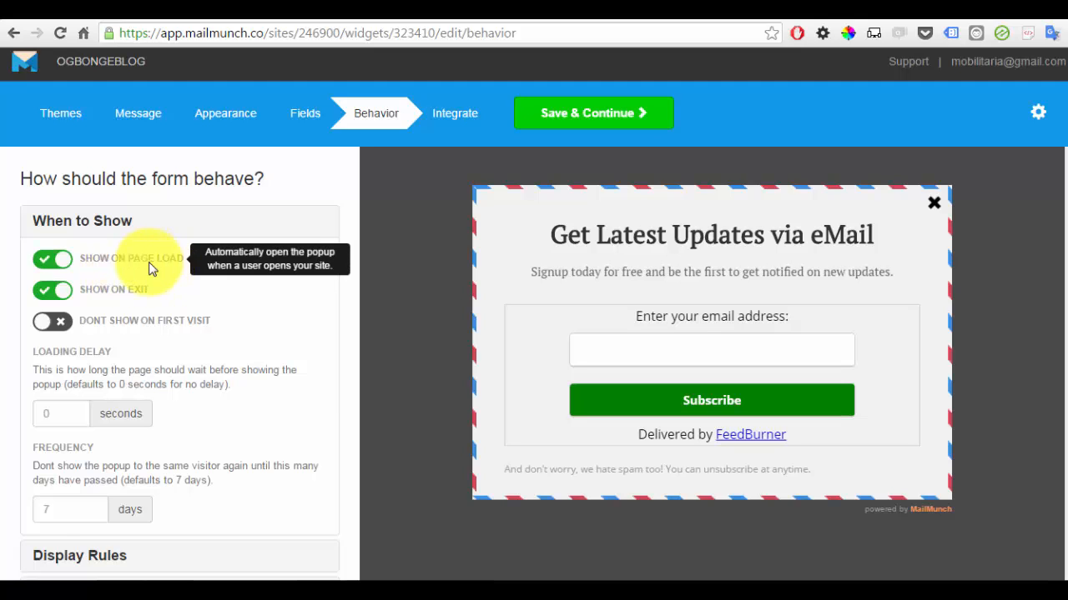
{"action": "left_click", "coordinate": [70, 260]}
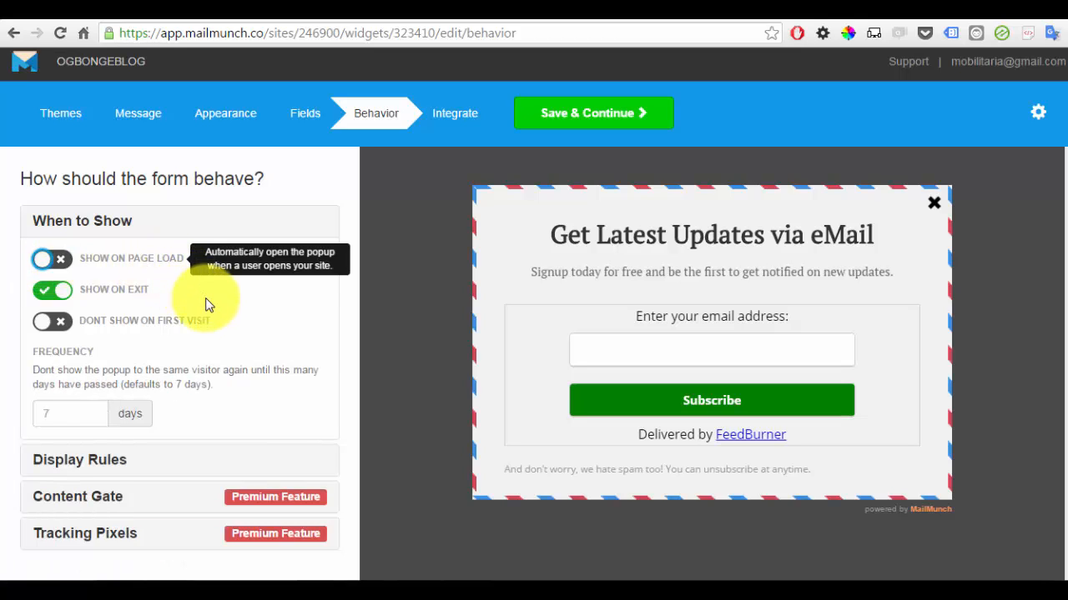
{"action": "mouse_move", "coordinate": [127, 292]}
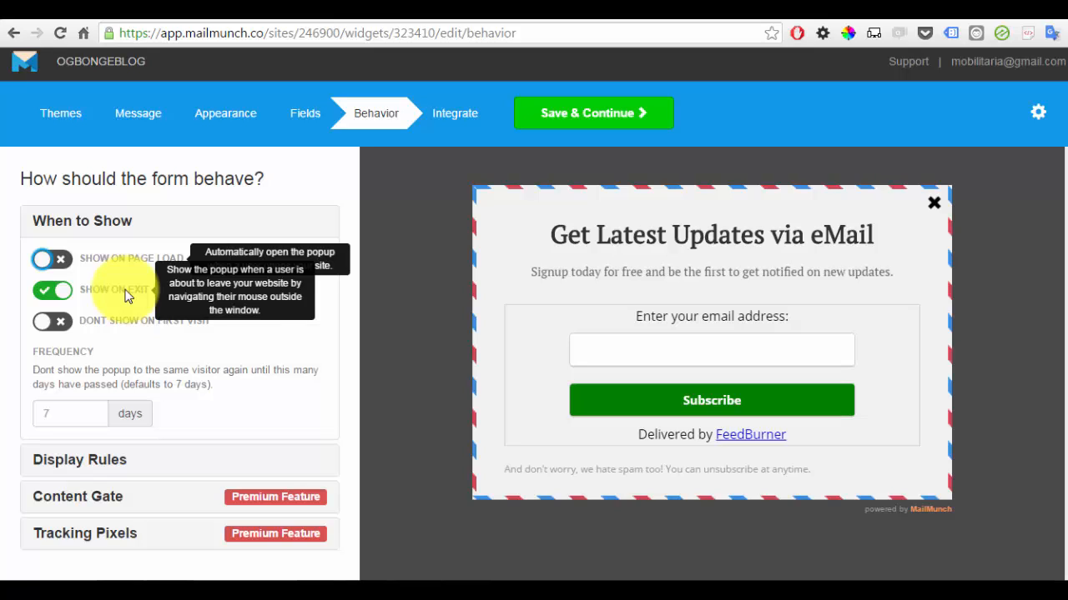
{"action": "left_click", "coordinate": [60, 414]}
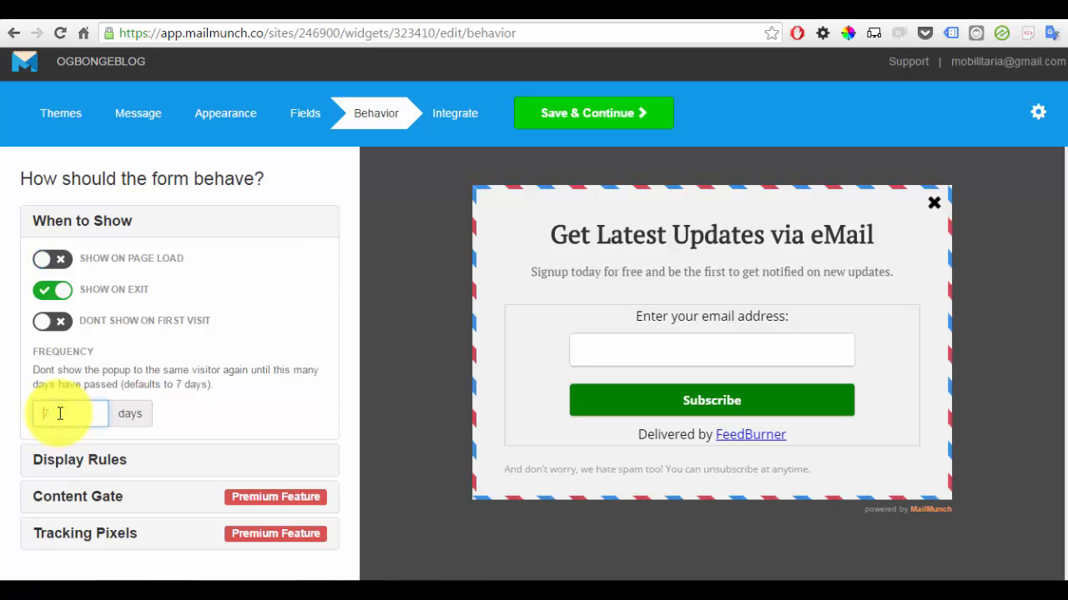
{"action": "type", "text": "3"}
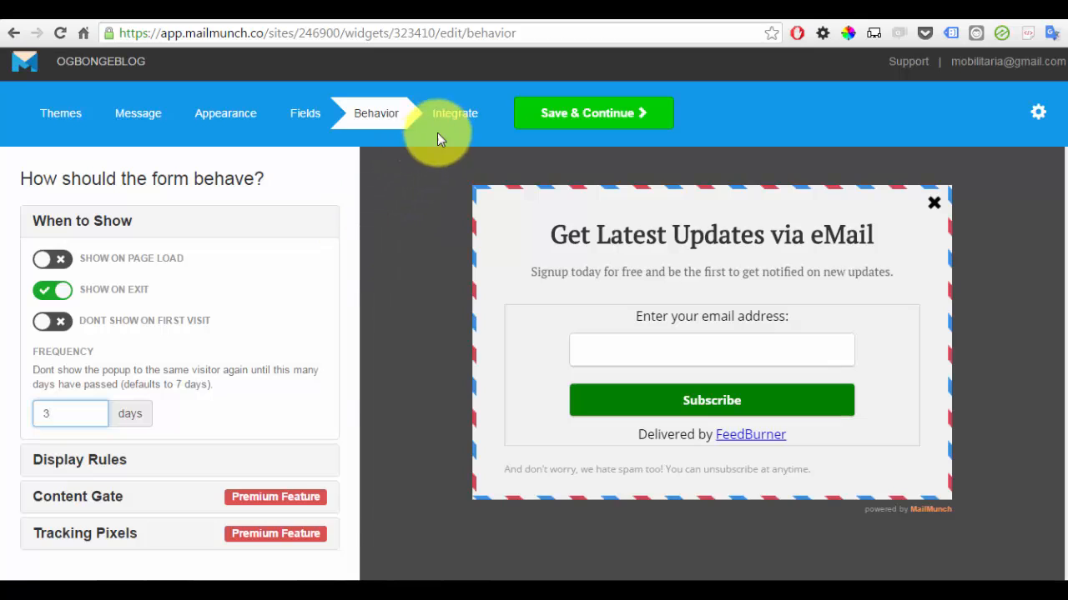
{"action": "mouse_move", "coordinate": [173, 324]}
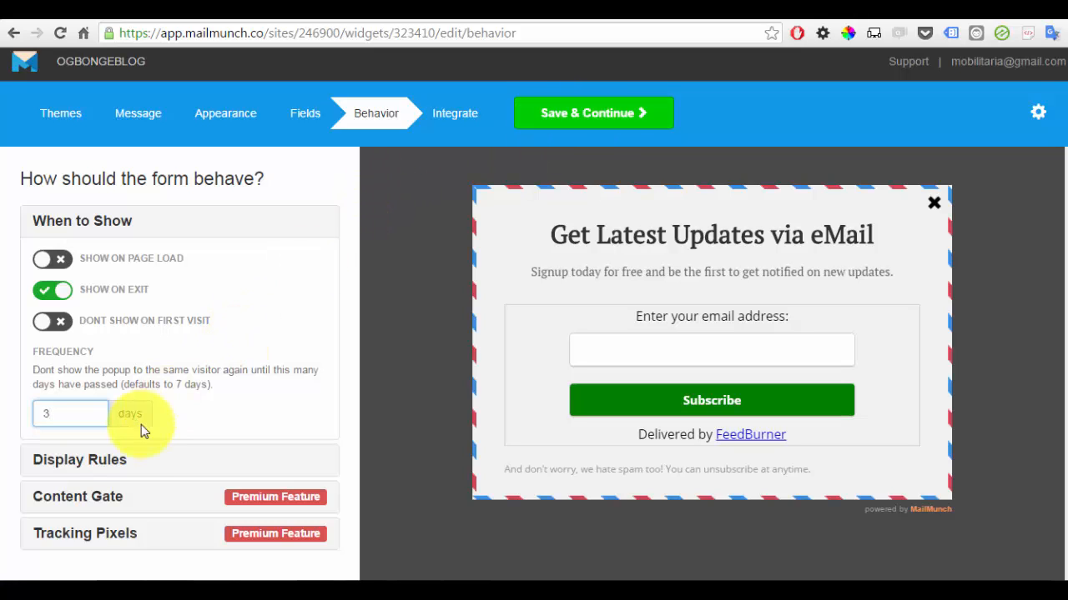
Step: Try a new display rule that uses "Only show on" with "URLs exactly matching", leaving the address empty
{"action": "left_click", "coordinate": [122, 465]}
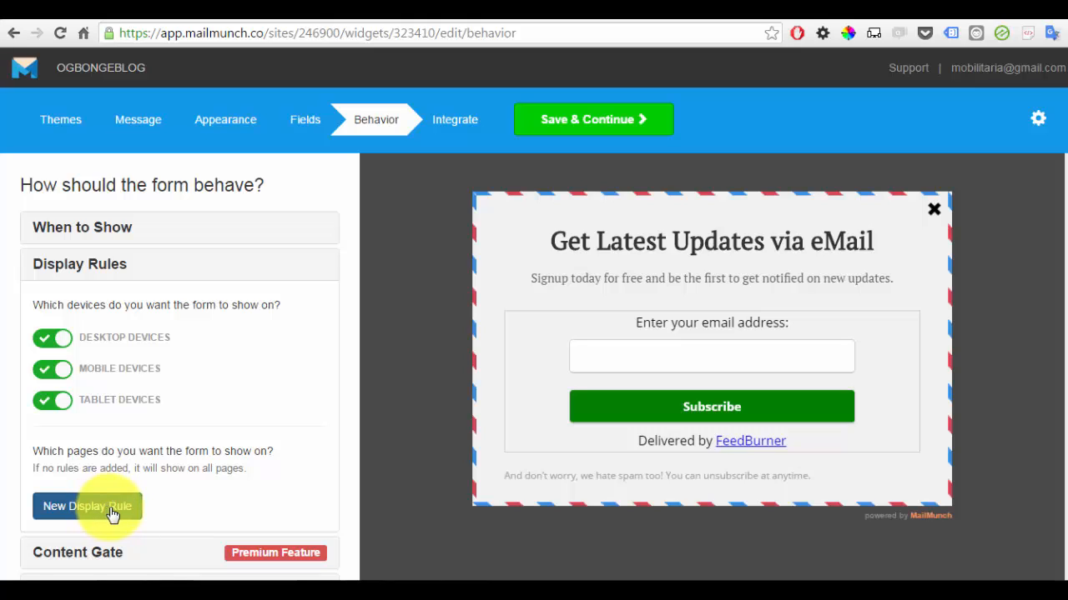
{"action": "left_click", "coordinate": [112, 513]}
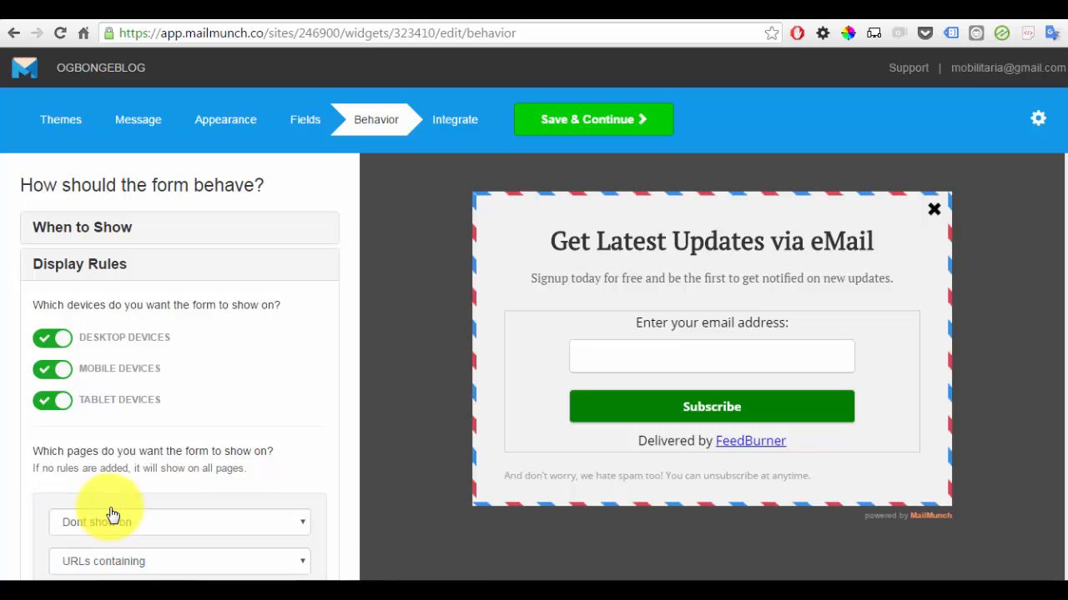
{"action": "scroll", "coordinate": [1060, 384], "scroll_direction": "down", "scroll_amount": 3}
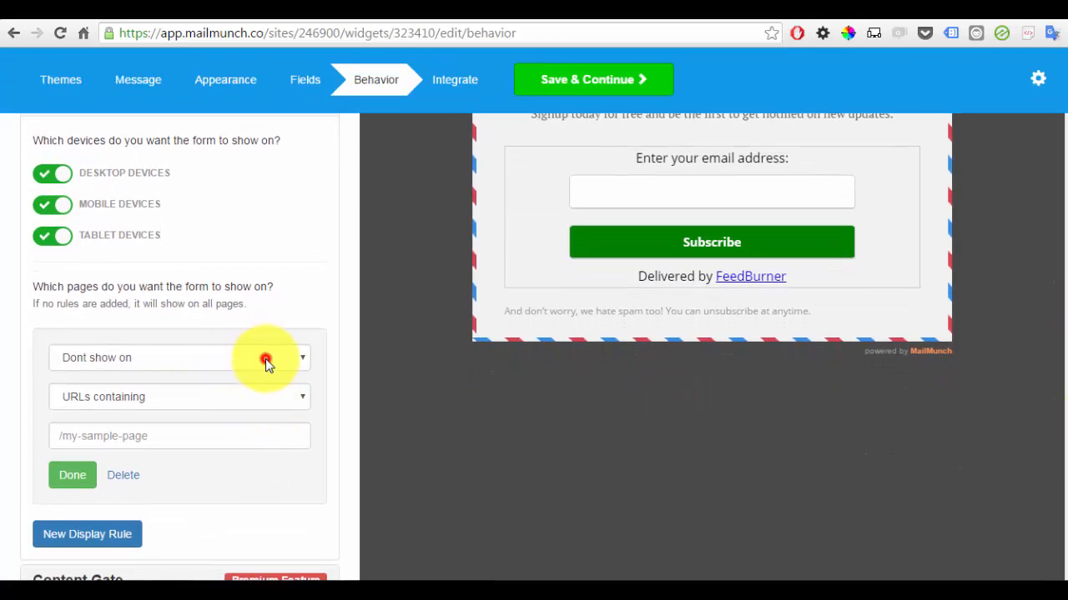
{"action": "left_click", "coordinate": [265, 358]}
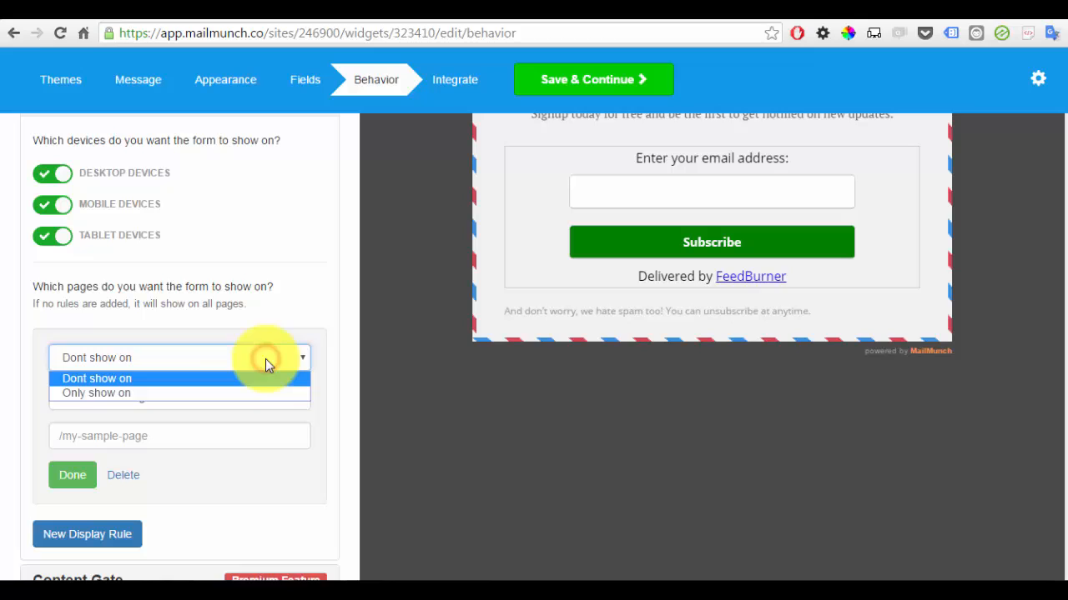
{"action": "left_click", "coordinate": [231, 392]}
{"action": "left_click", "coordinate": [223, 400]}
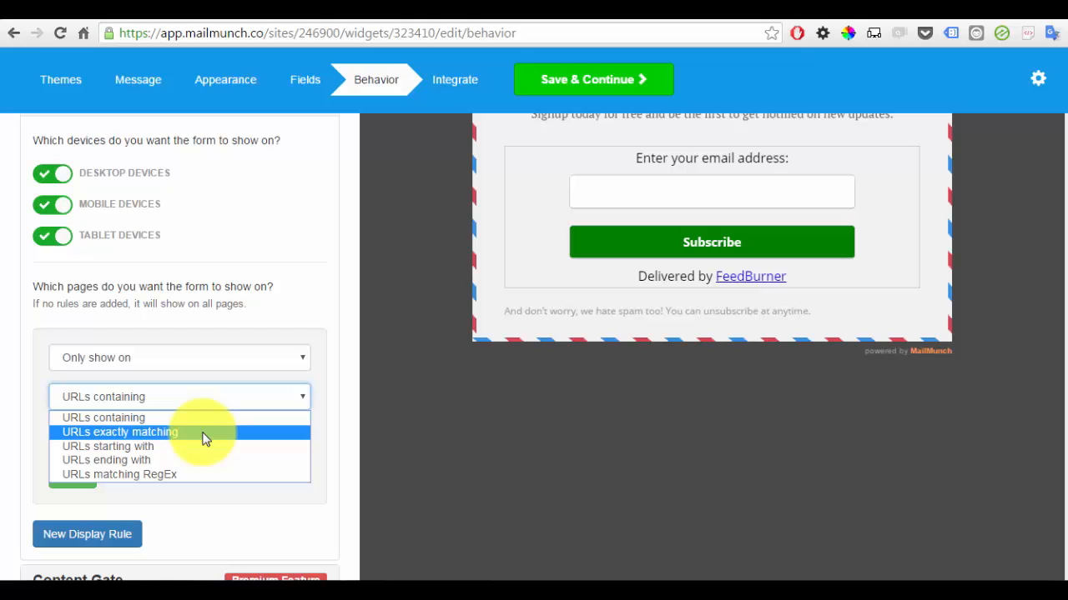
{"action": "left_click", "coordinate": [205, 434]}
{"action": "left_click", "coordinate": [183, 438]}
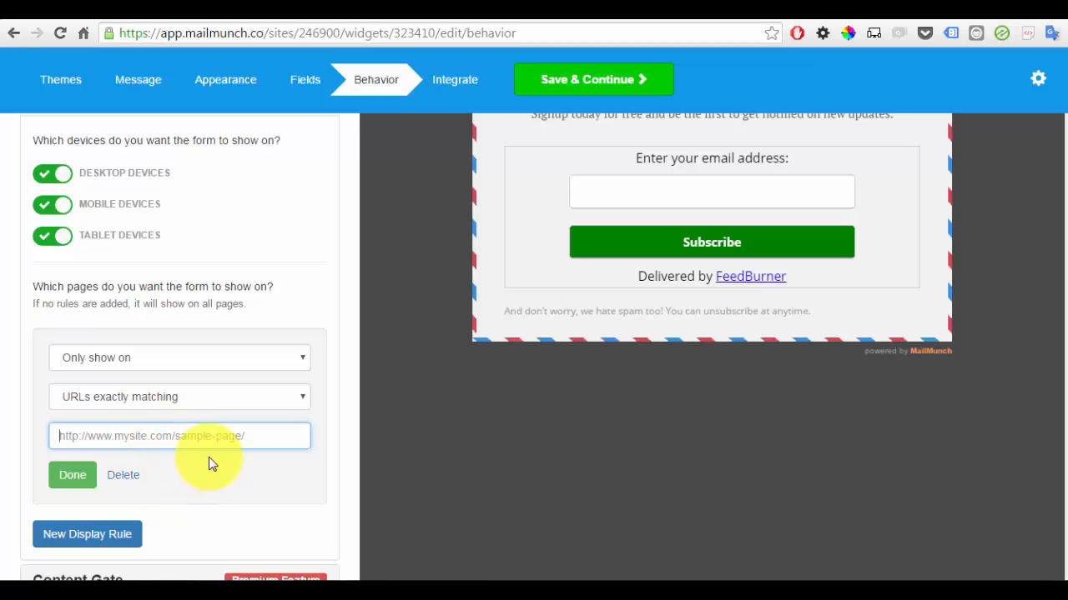
Step: Delete the new display rule and confirm its removal
{"action": "left_click", "coordinate": [125, 477]}
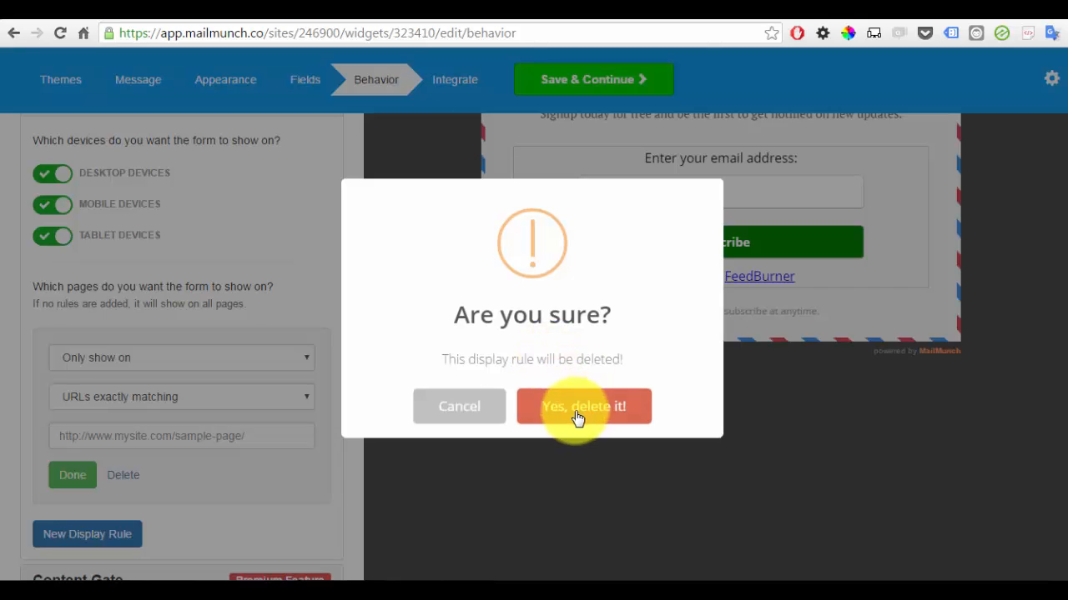
{"action": "left_click", "coordinate": [575, 416]}
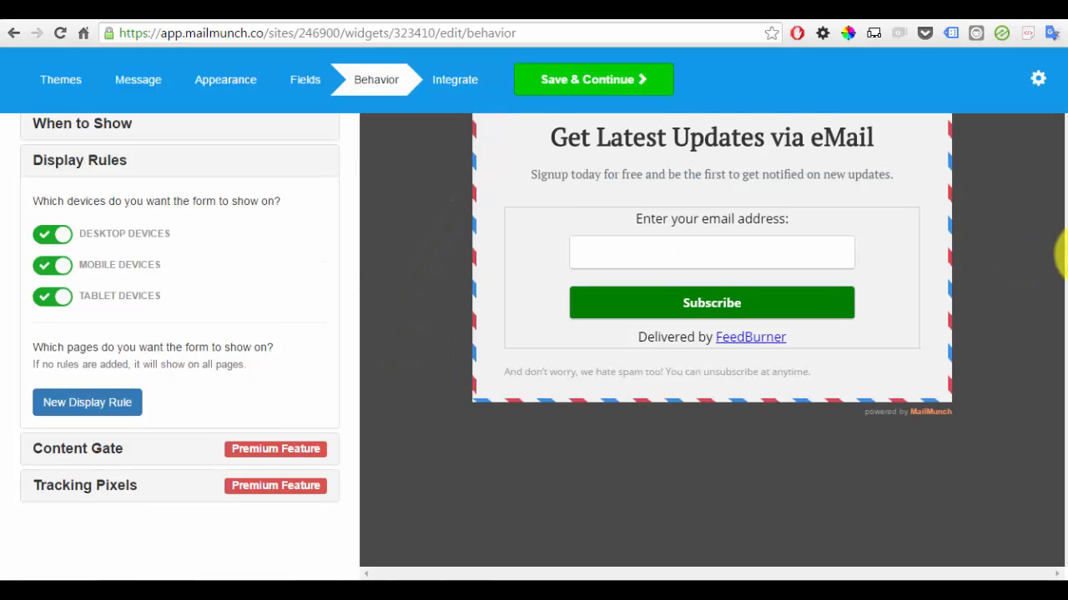
Step: Save the form's behavior settings and publish the form without integrating a third-party service
{"action": "scroll", "coordinate": [1065, 254], "scroll_direction": "up", "scroll_amount": 2}
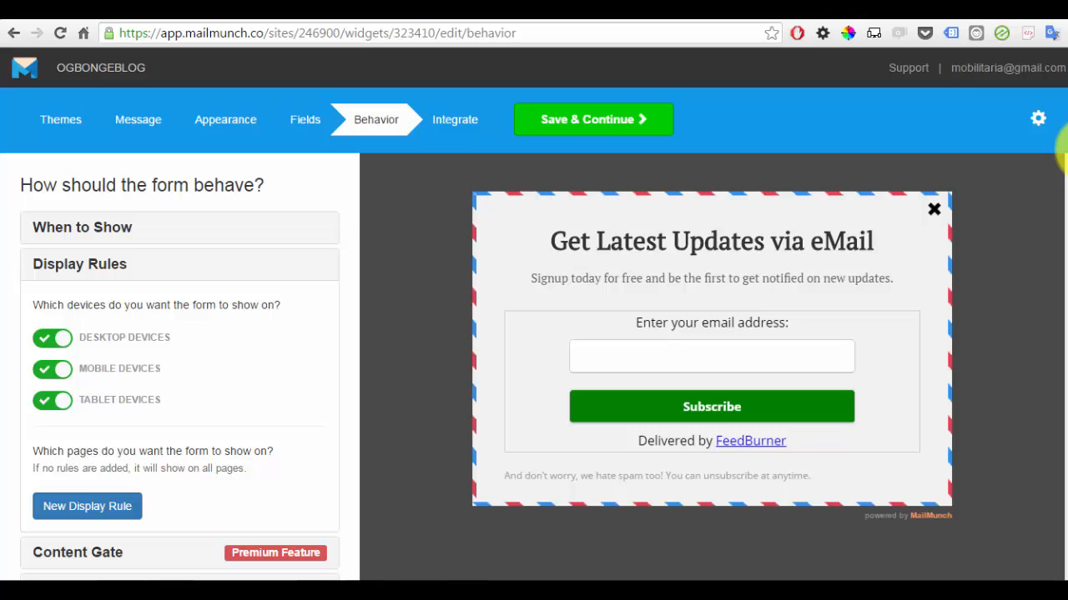
{"action": "left_click", "coordinate": [629, 123]}
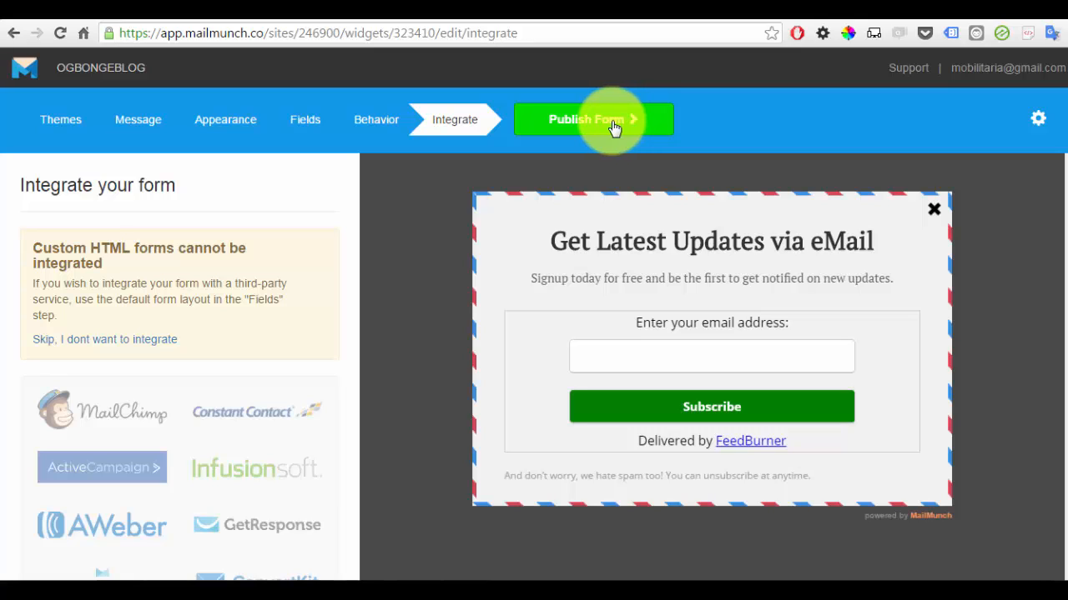
{"action": "left_click", "coordinate": [614, 123]}
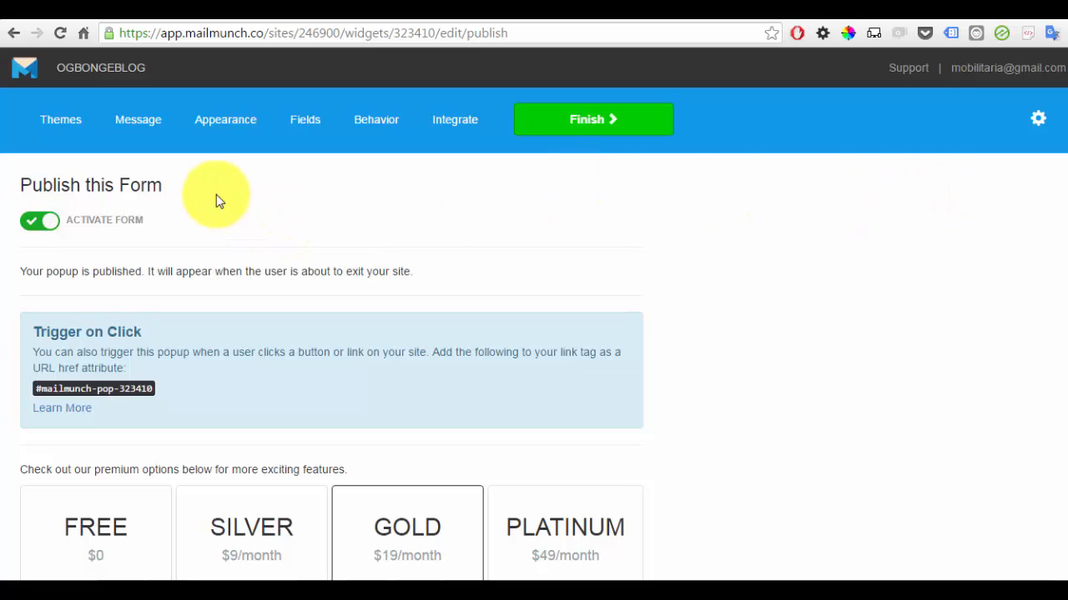
Step: Return to the OgbongeBlog forms list, show the site code for the page head, and mark its installation as done
{"action": "left_click", "coordinate": [114, 77]}
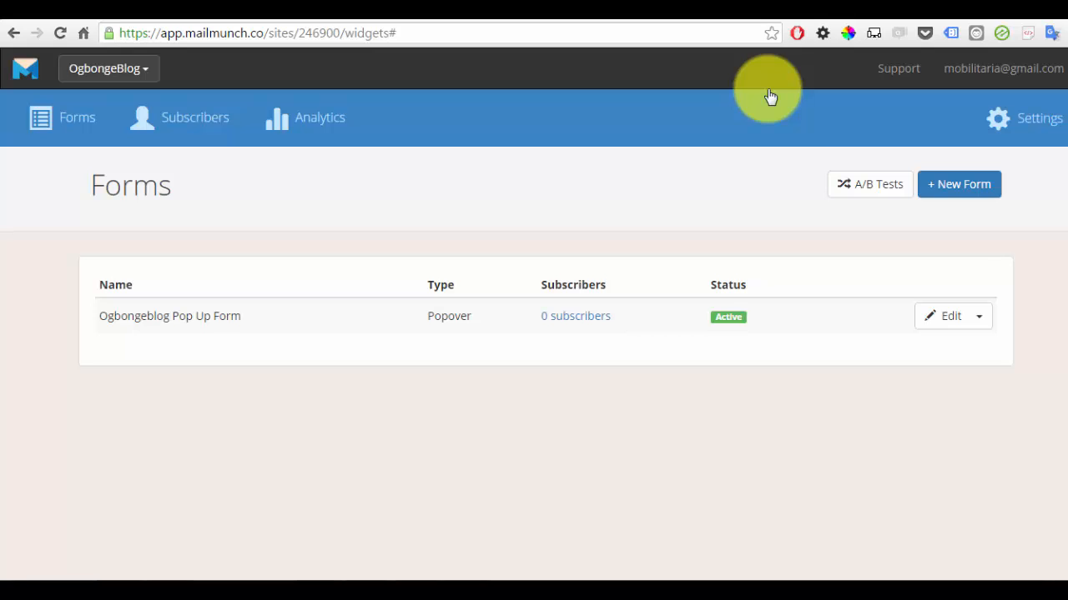
{"action": "left_click", "coordinate": [1022, 123]}
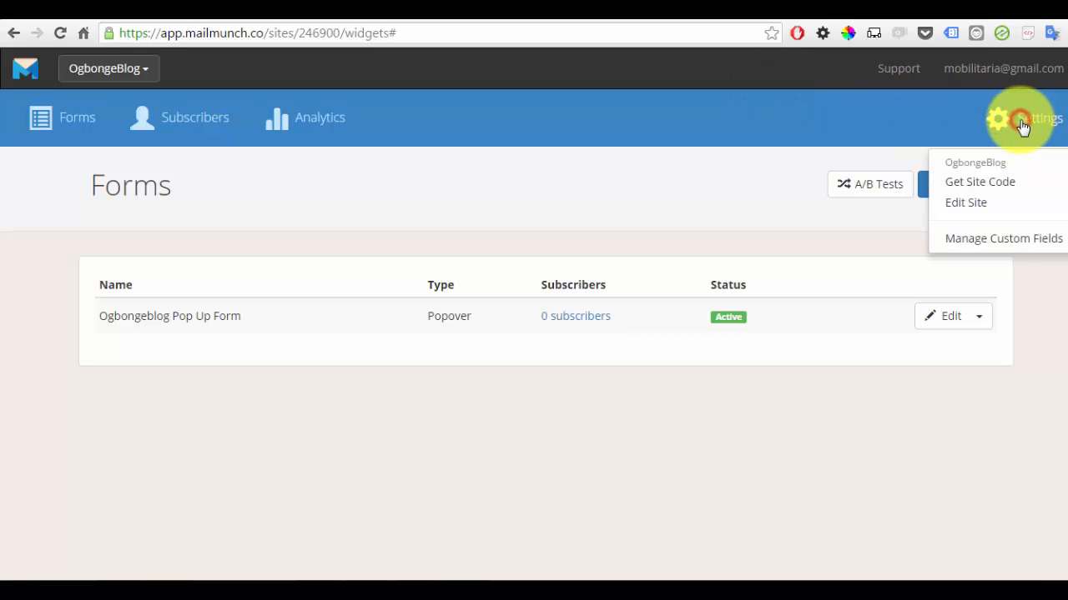
{"action": "left_click", "coordinate": [991, 183]}
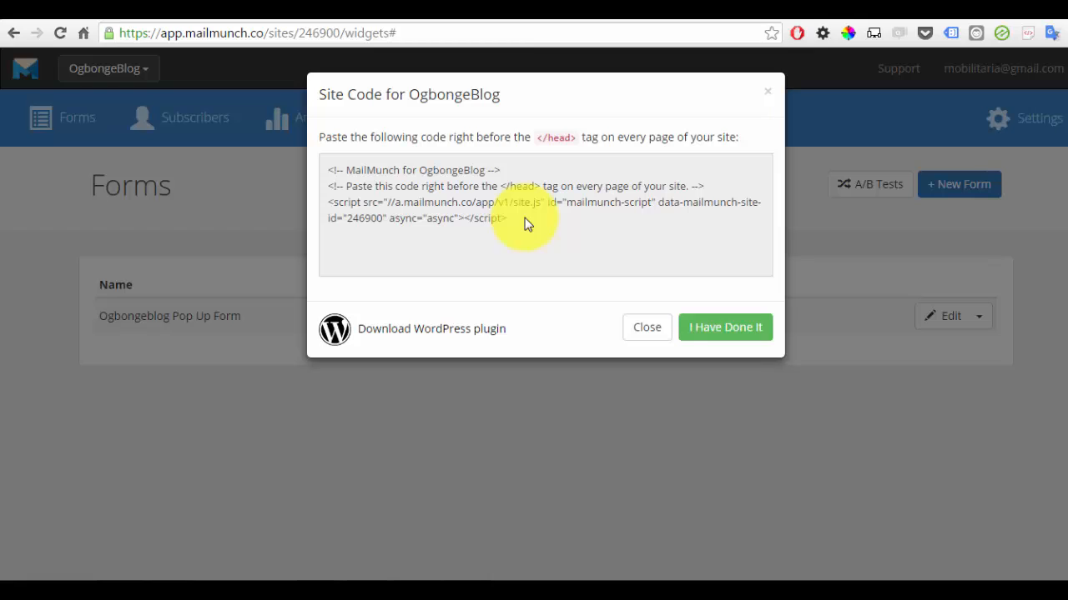
{"action": "left_click", "coordinate": [716, 330]}
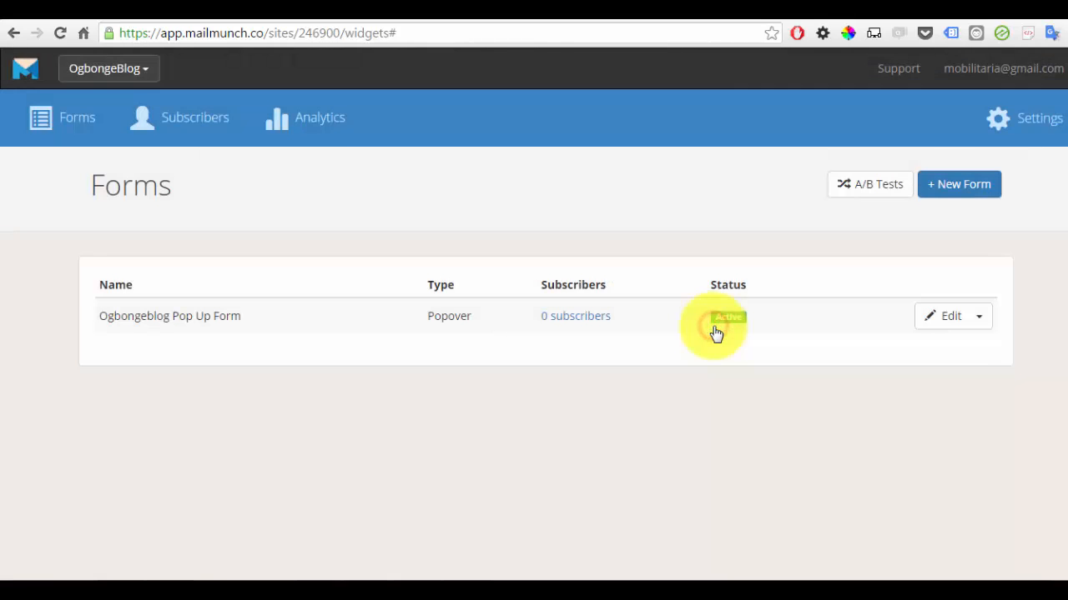